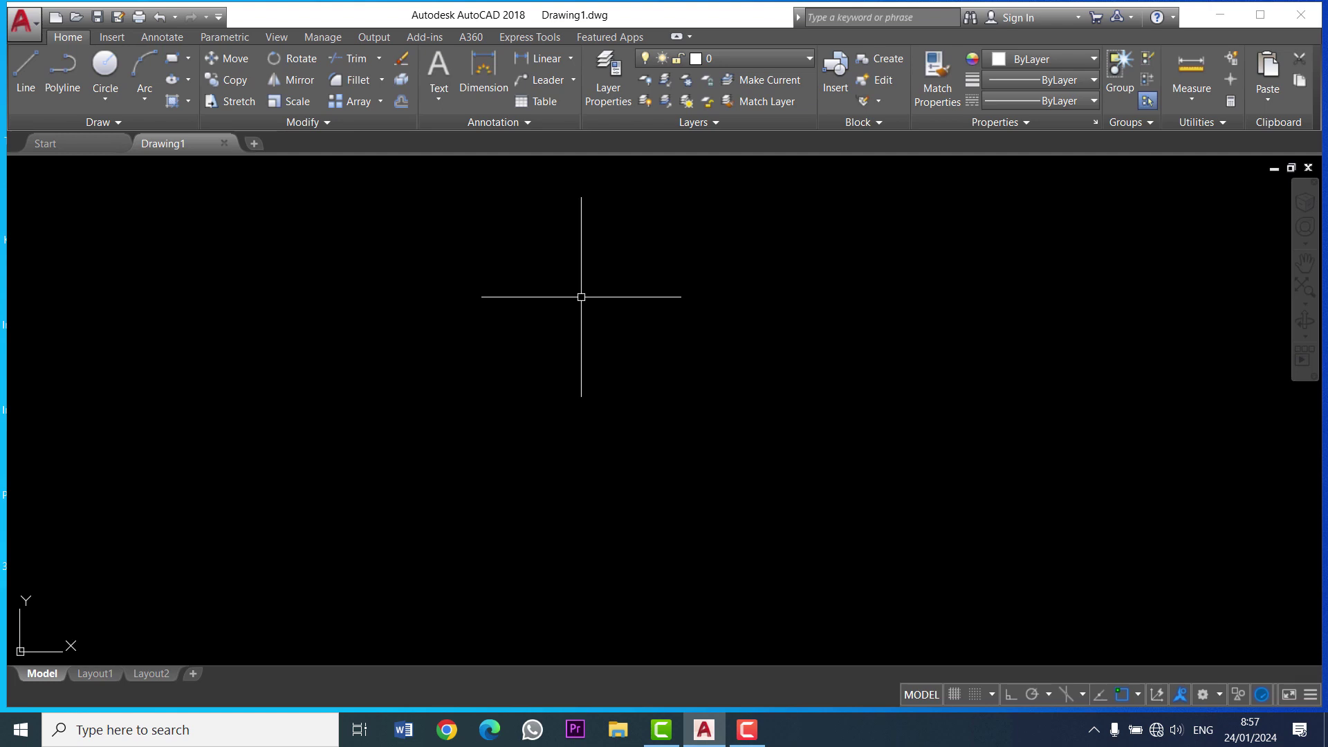
# Step: Exit AutoCAD 2018 and answer No to saving changes to Drawing1.dwg
pyautogui.scroll(-2, 553, 409)
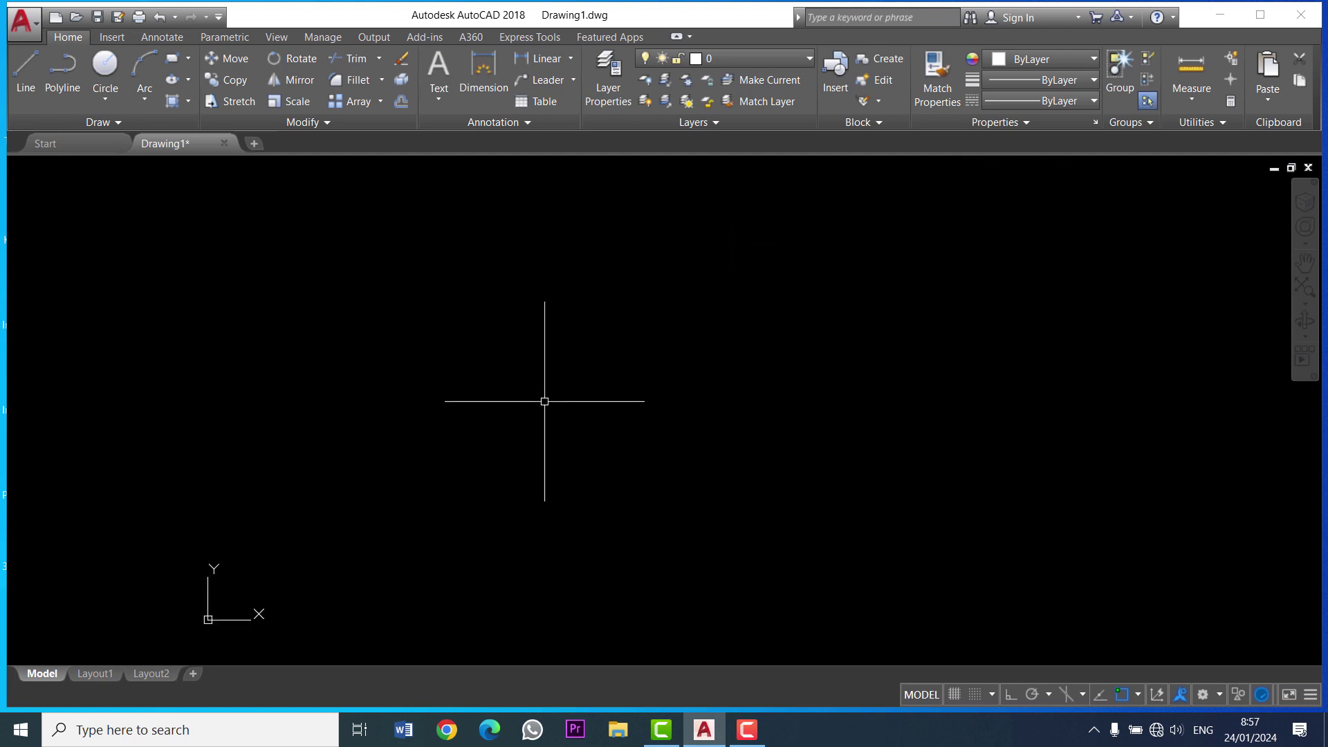
pyautogui.scroll(2, 581, 388)
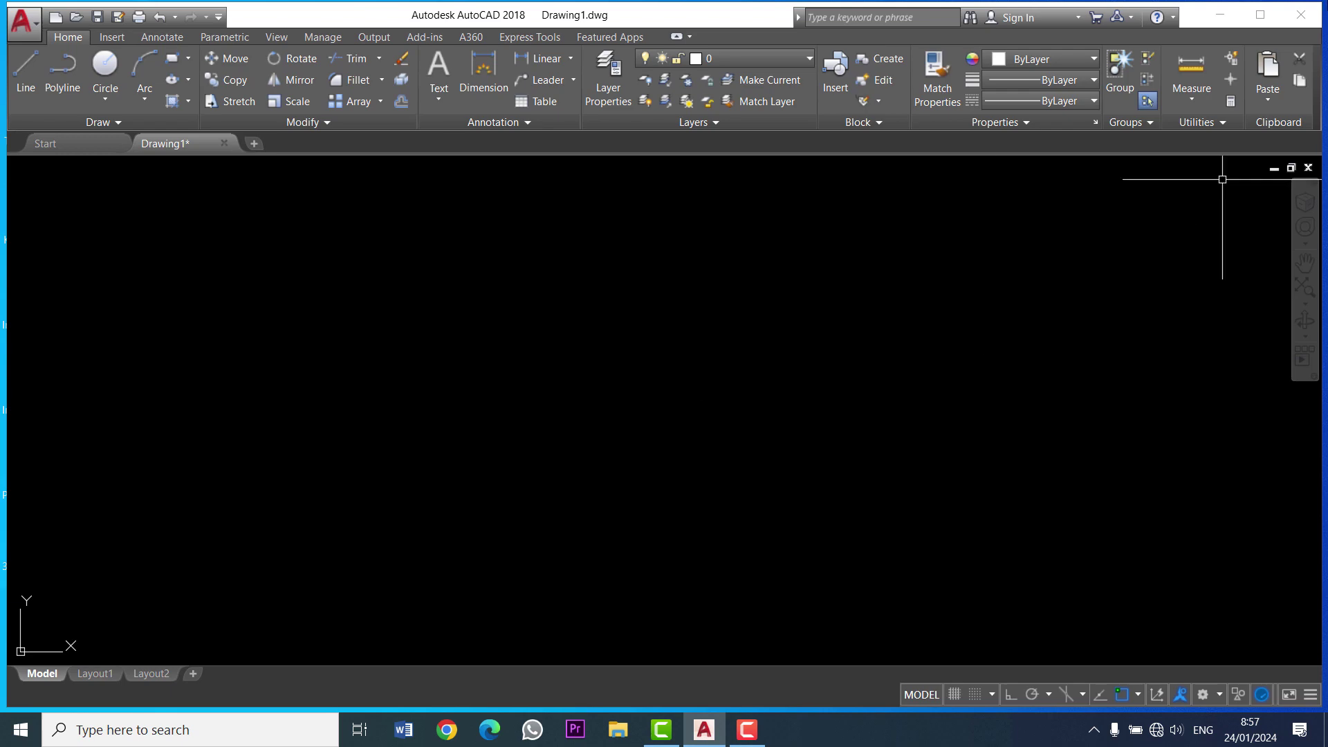
pyautogui.click(1301, 17)
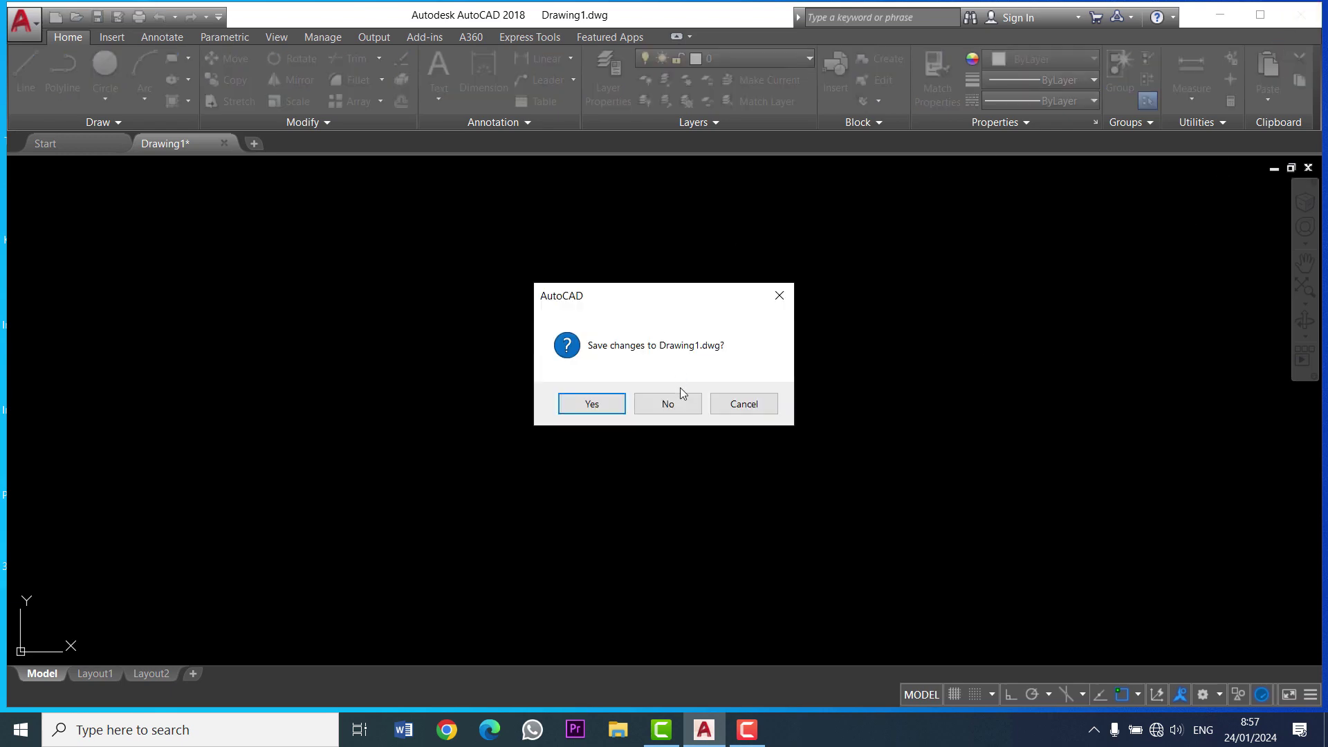
pyautogui.click(674, 400)
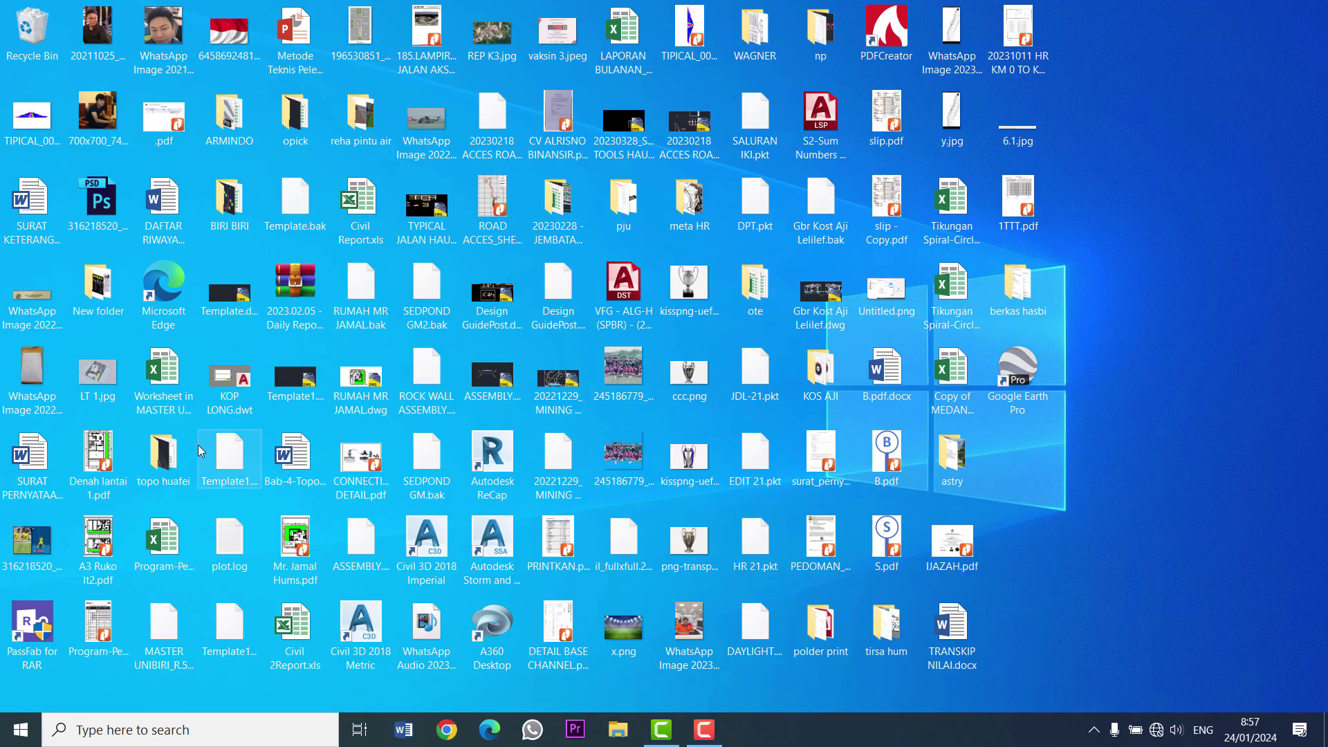
# Step: Expand the Autodesk AutoCAD Civil 3D 2018 folder in the Start menu app list
pyautogui.click(21, 730)
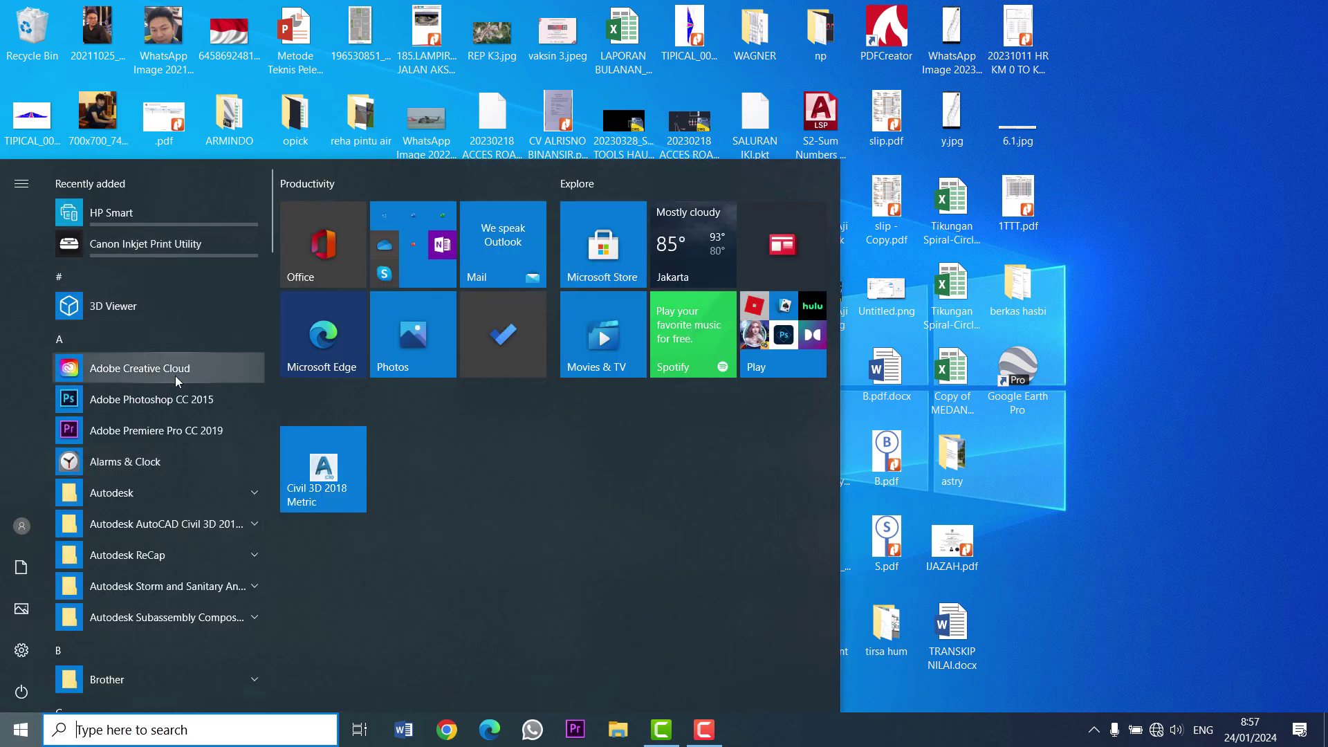
pyautogui.scroll(-2, 205, 445)
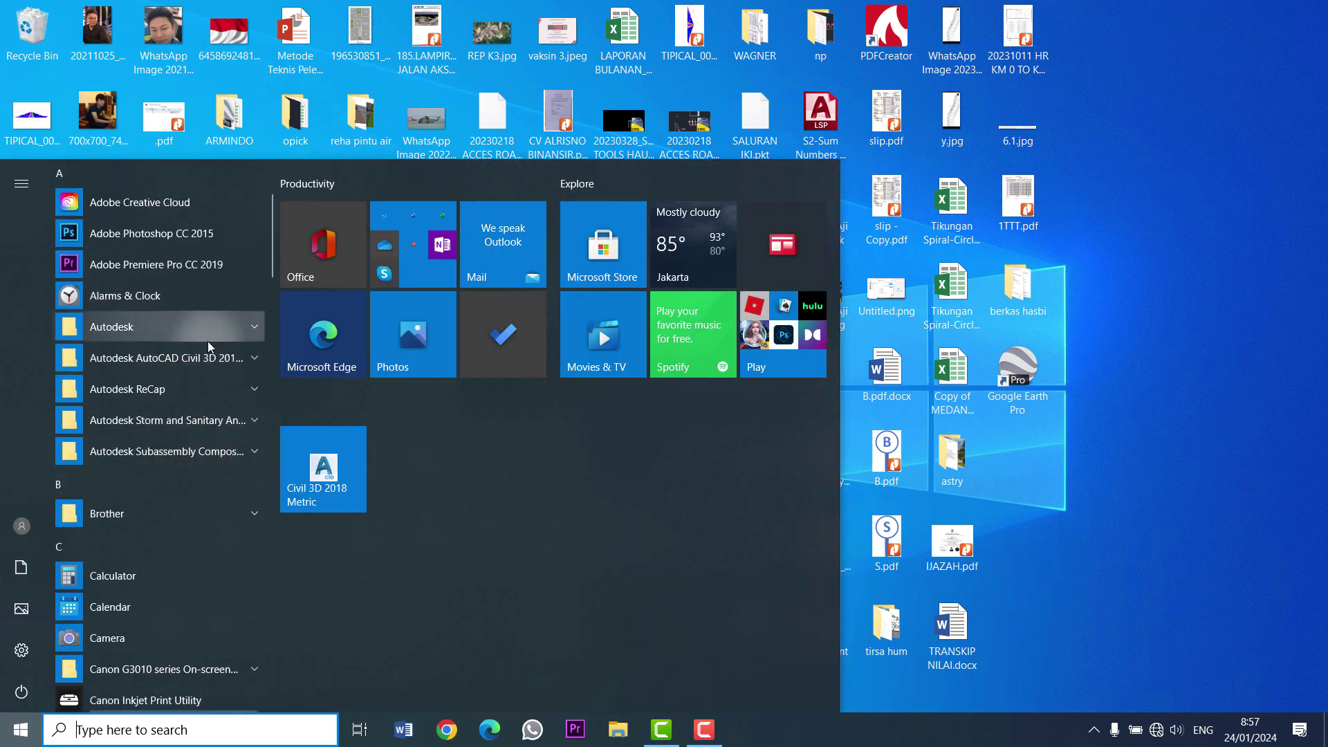
pyautogui.scroll(-3, 222, 429)
pyautogui.scroll(3, 222, 433)
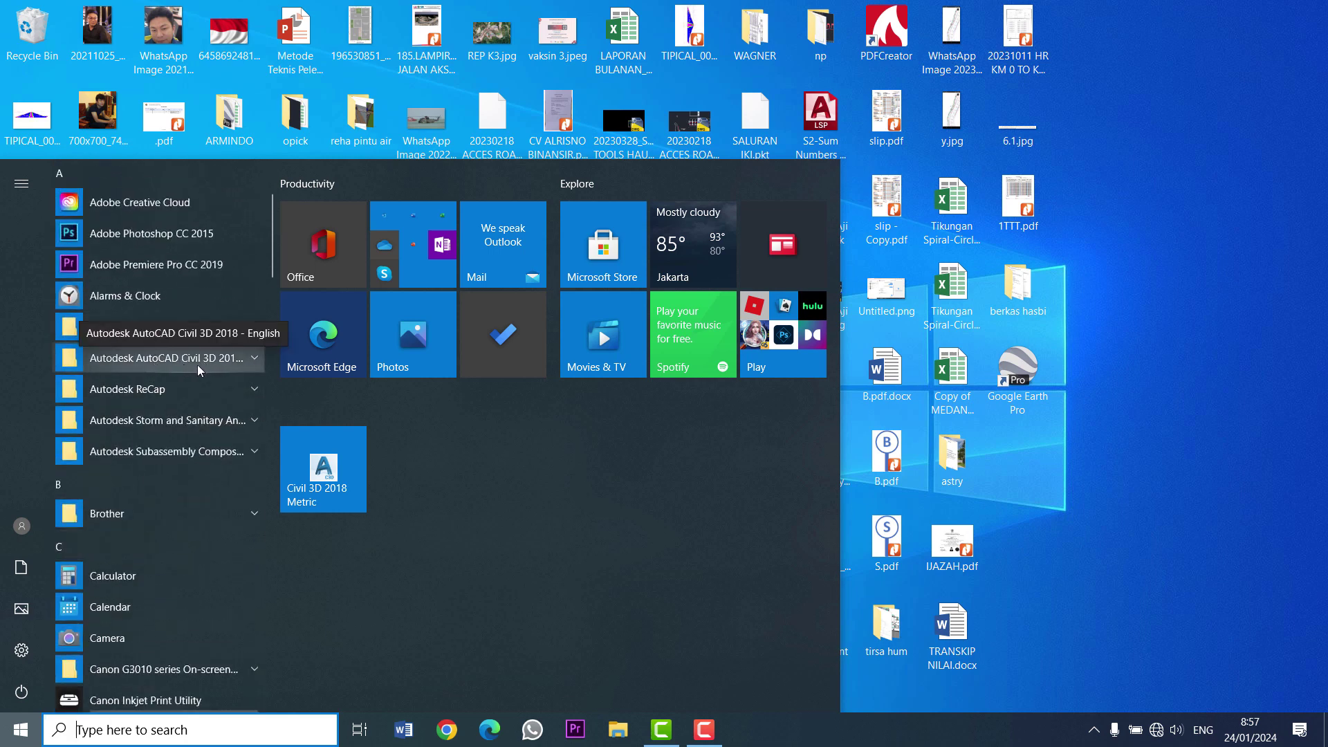
pyautogui.click(255, 359)
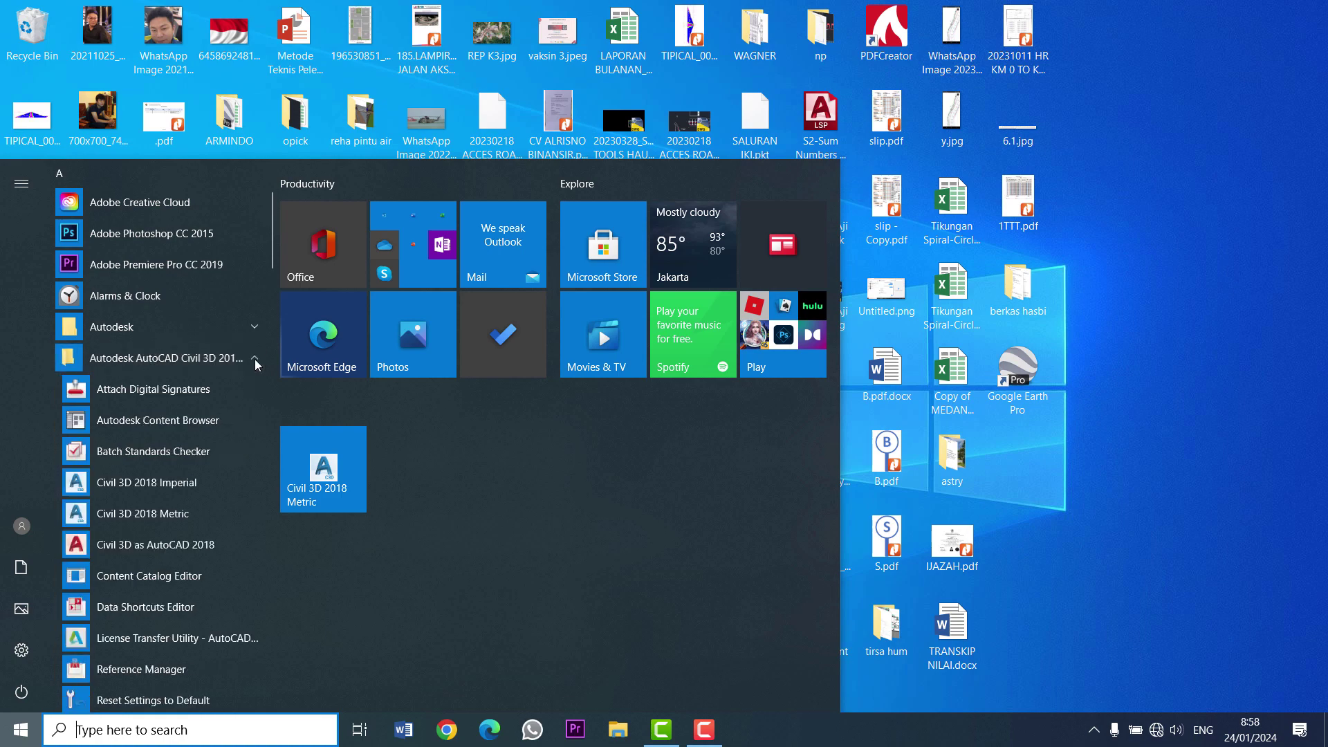
pyautogui.scroll(-2, 219, 434)
pyautogui.scroll(-2, 219, 434)
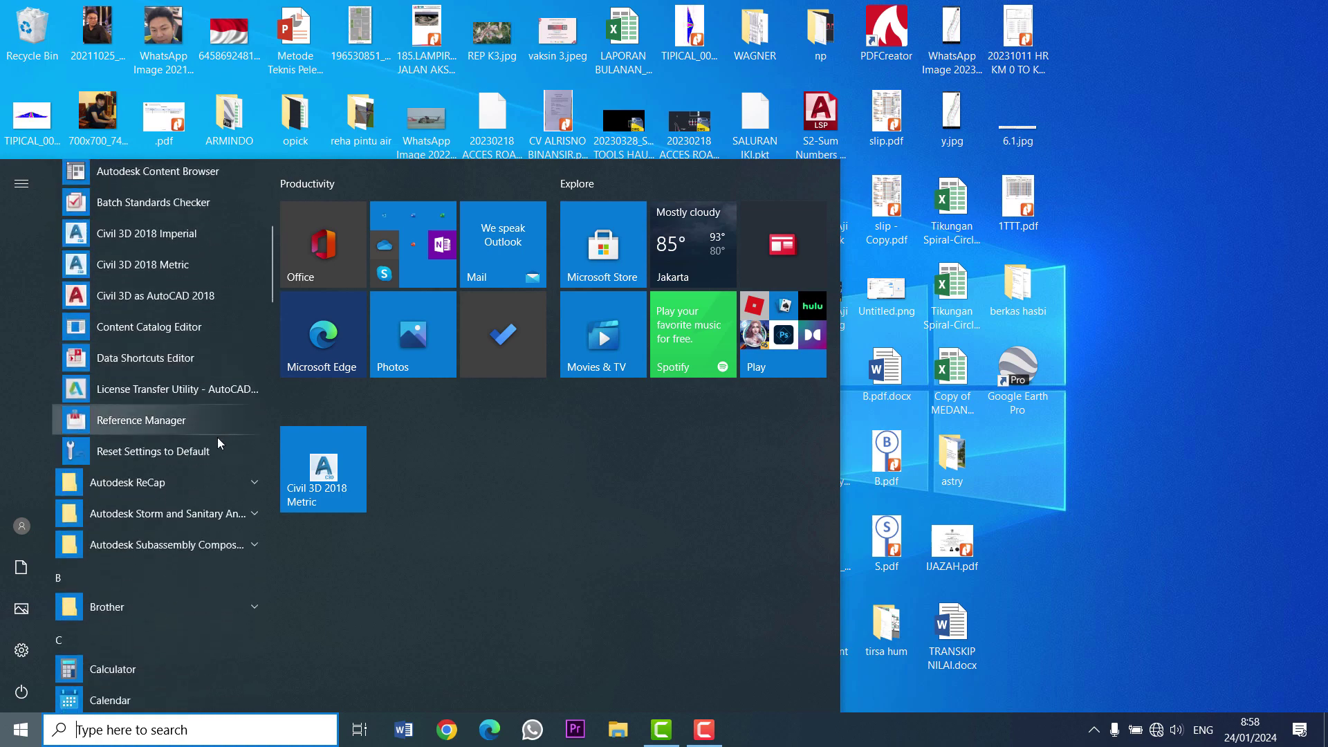
pyautogui.scroll(2, 128, 415)
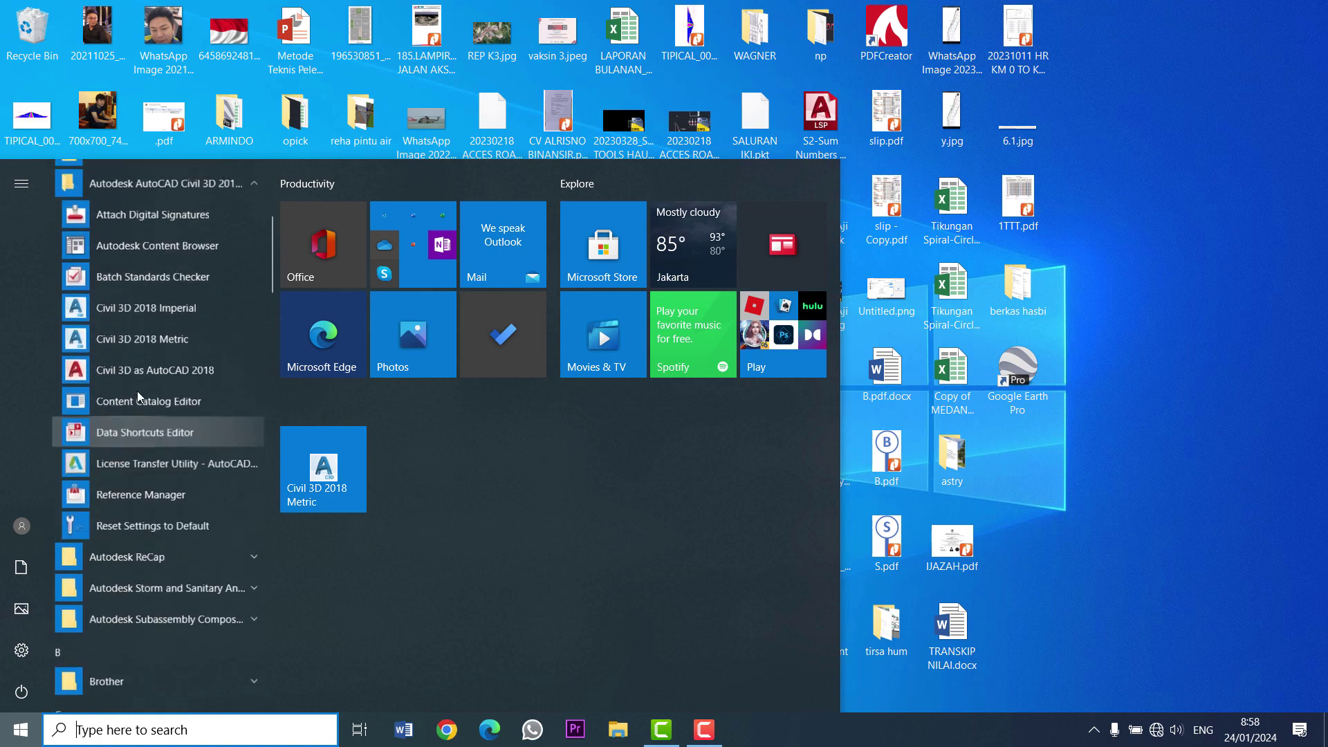
# Step: Run Reset Settings to Default, choosing 'Reset custom settings' without a backup, and confirm the reset
pyautogui.click(143, 534)
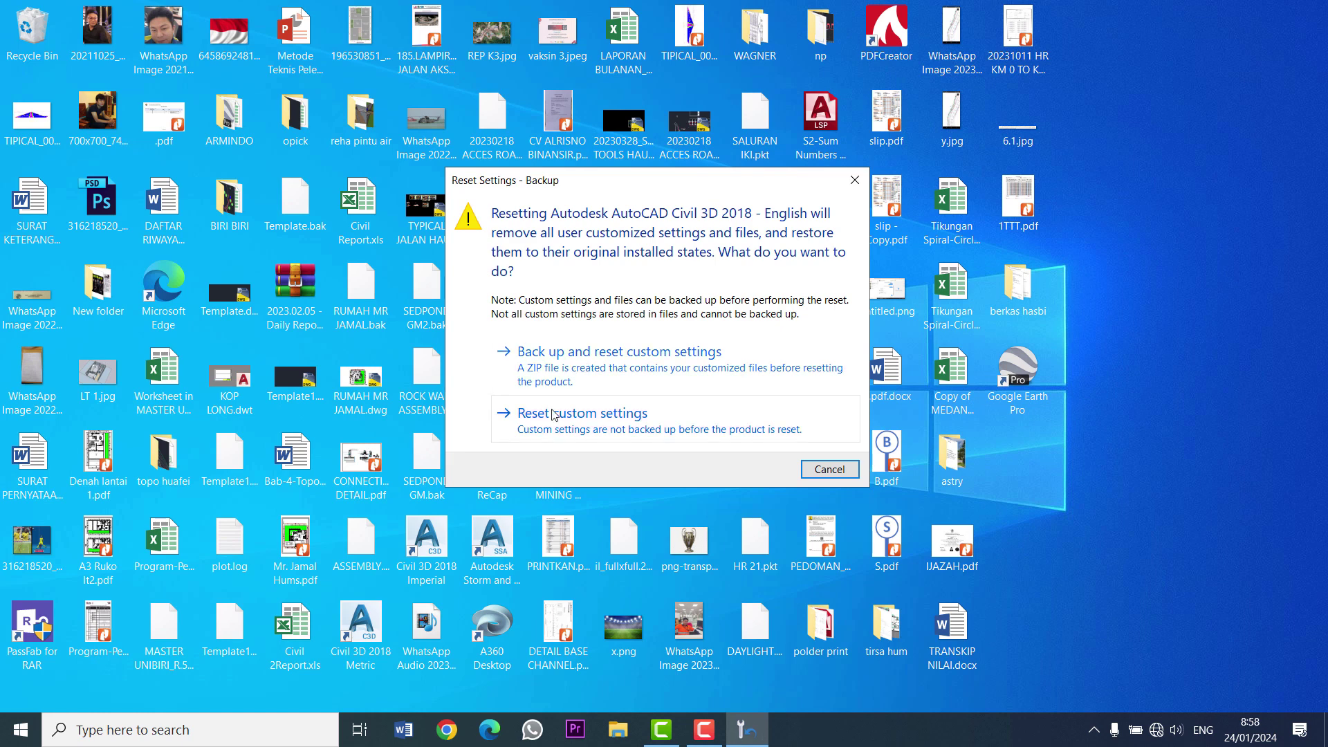
pyautogui.click(567, 419)
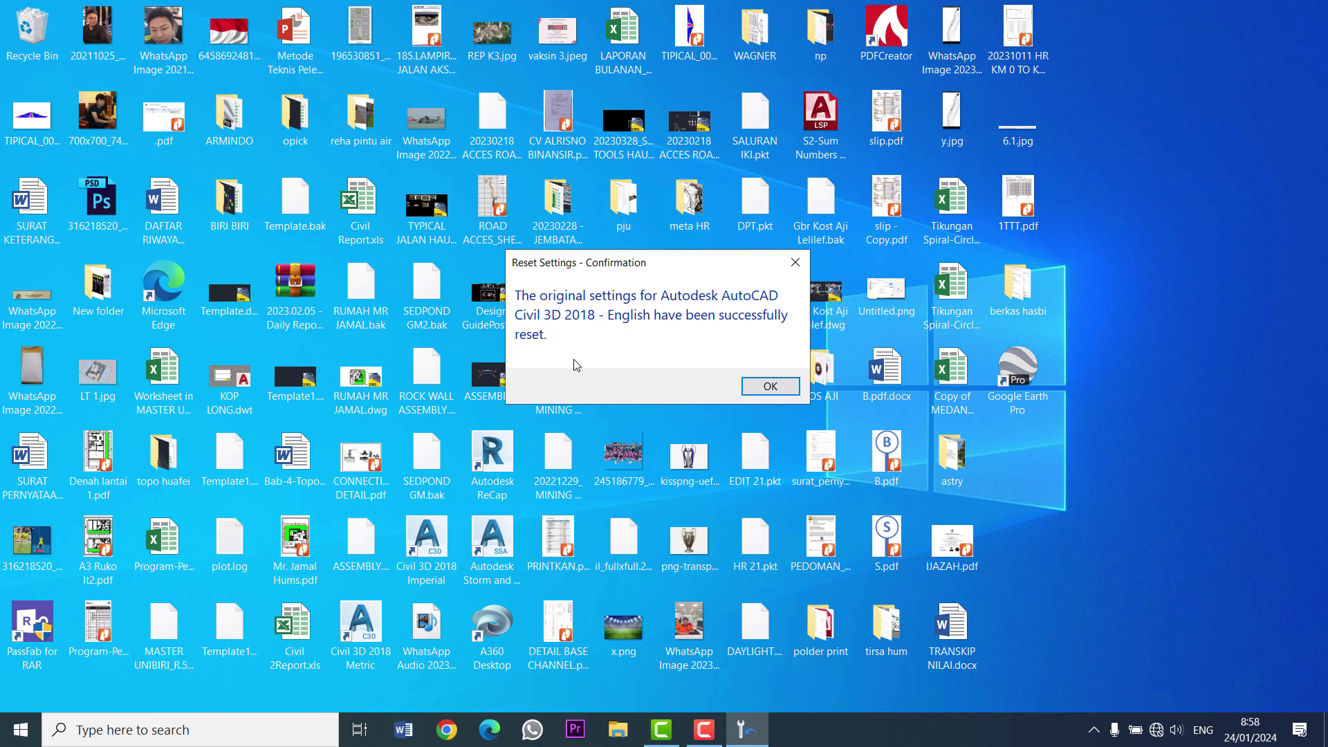
pyautogui.click(769, 390)
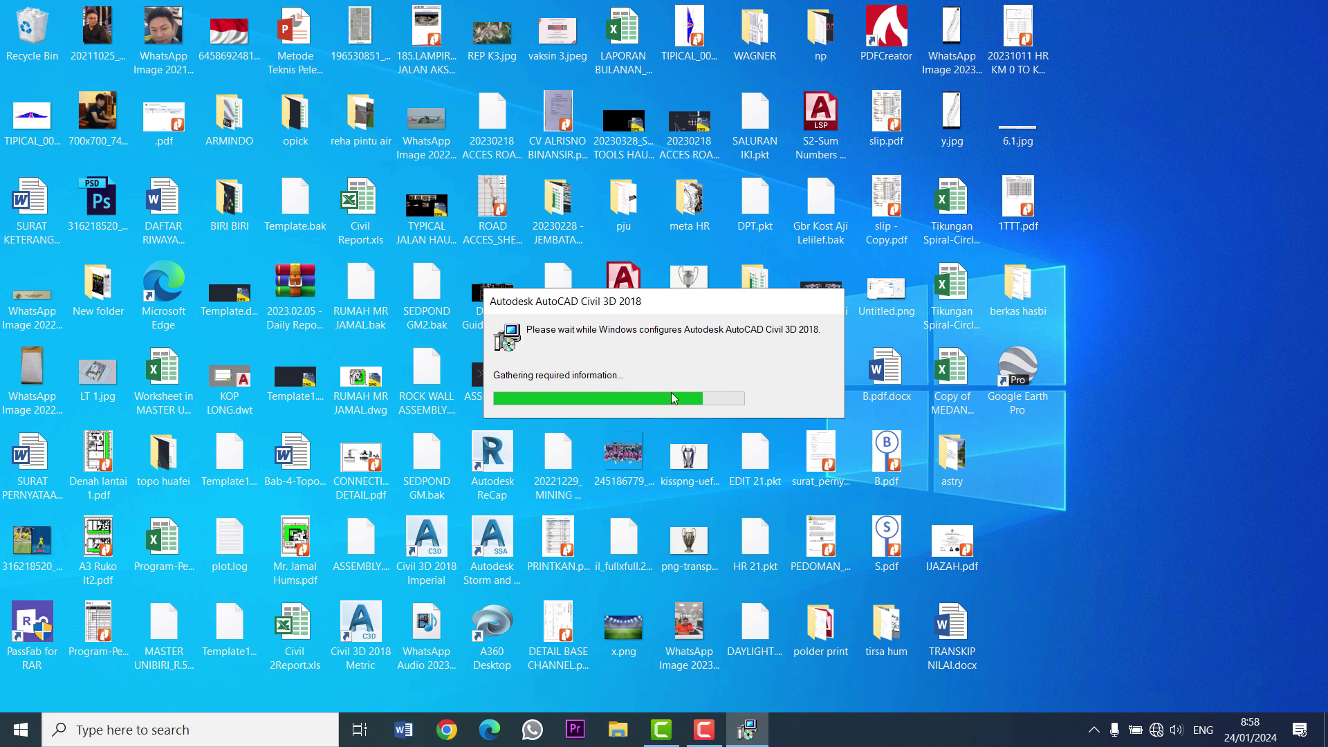
# Step: Bring up the Windows search panel while the installer configures Civil 3D 2018
pyautogui.click(119, 737)
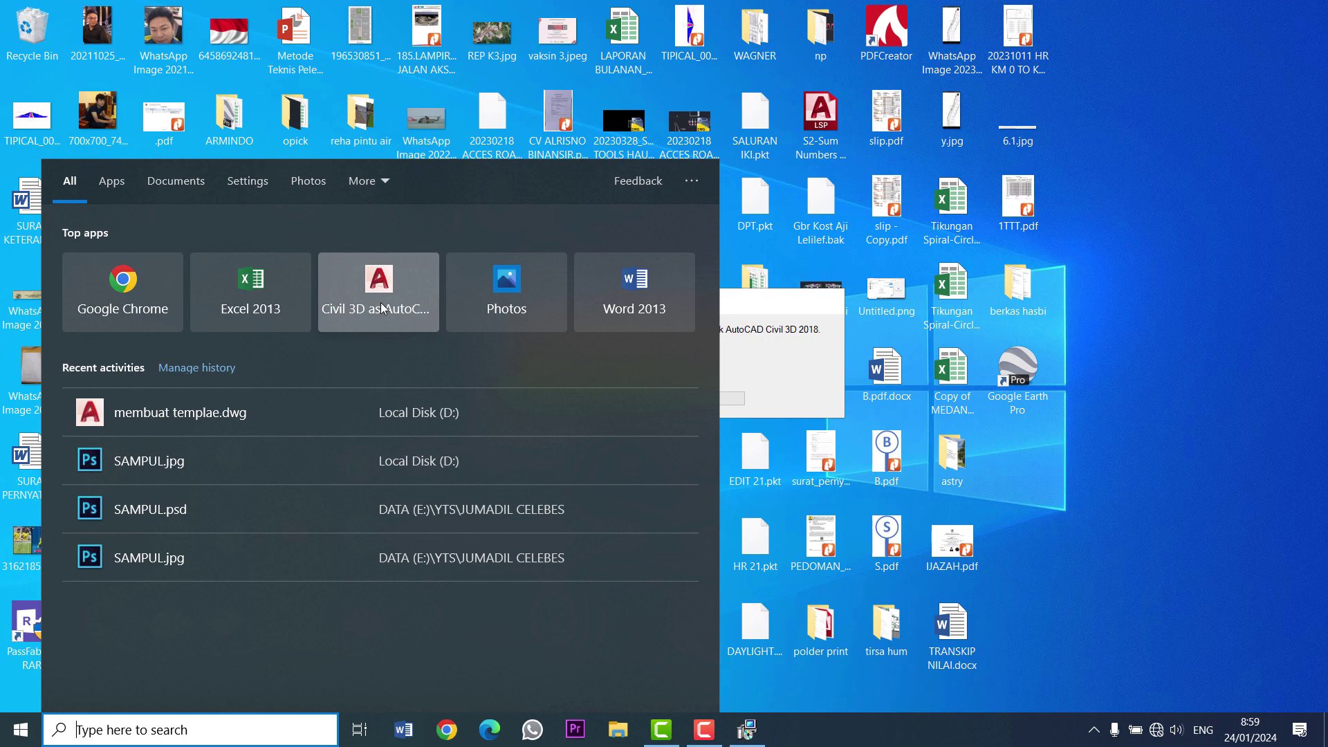
# Step: Launch 'Civil 3D as AutoCAD' from Top apps in Windows Search
pyautogui.click(381, 309)
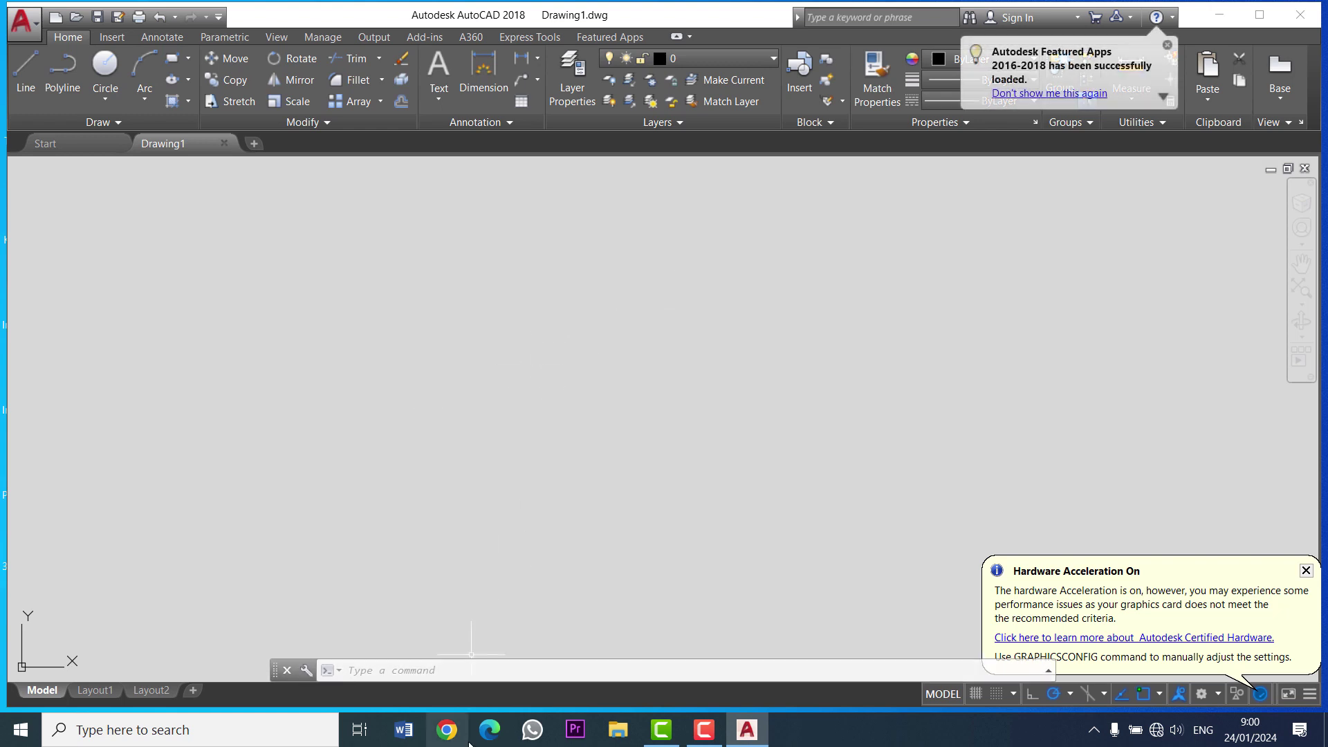
# Step: Test the command line with a cancelled MOVE, then close the Hardware Acceleration balloon
pyautogui.write('m')
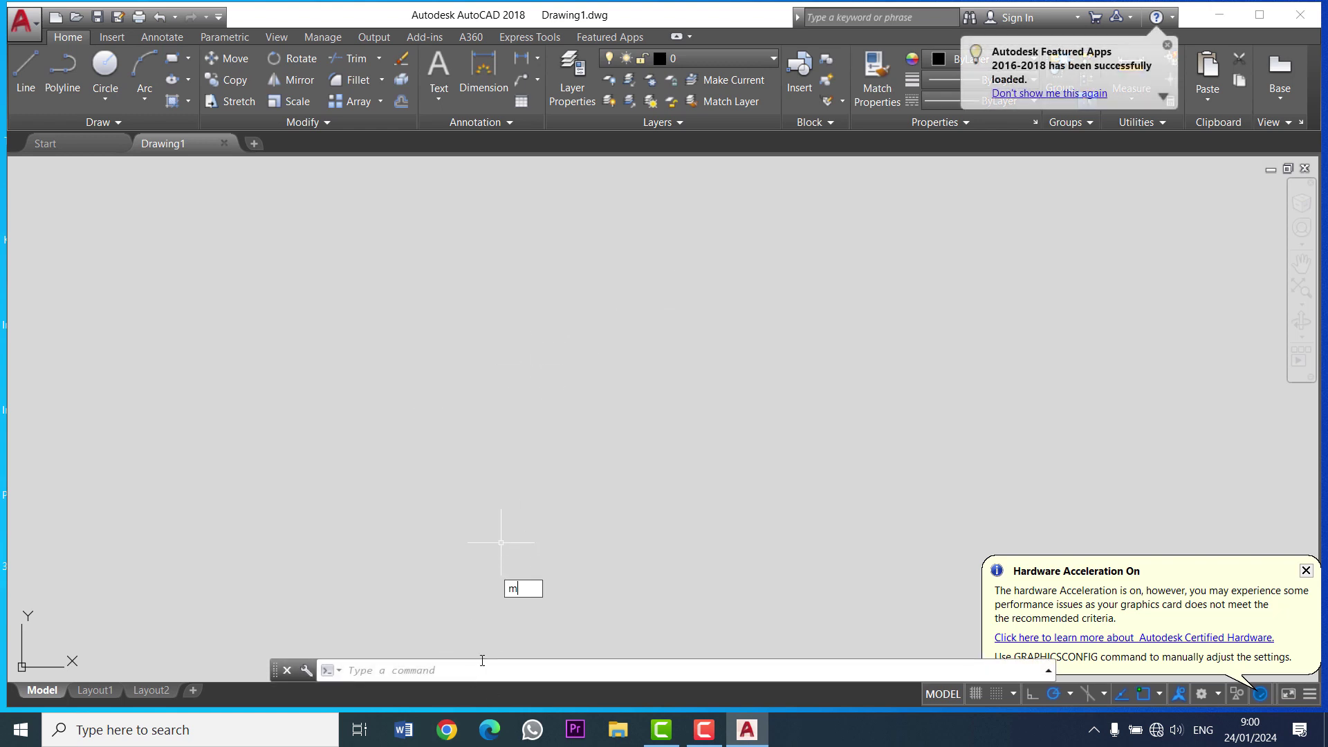
pyautogui.click(483, 660)
pyautogui.write('mm')
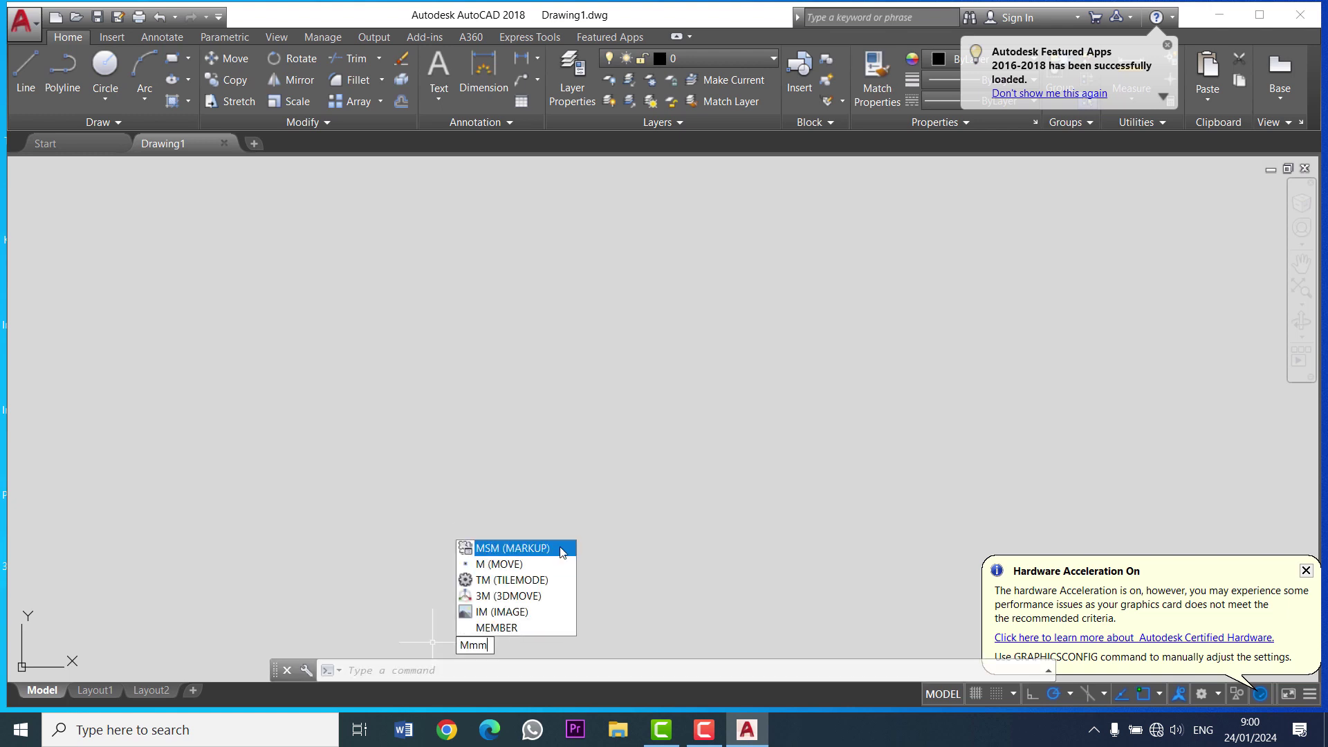
pyautogui.click(607, 442)
pyautogui.press('Escape')
pyautogui.write('m')
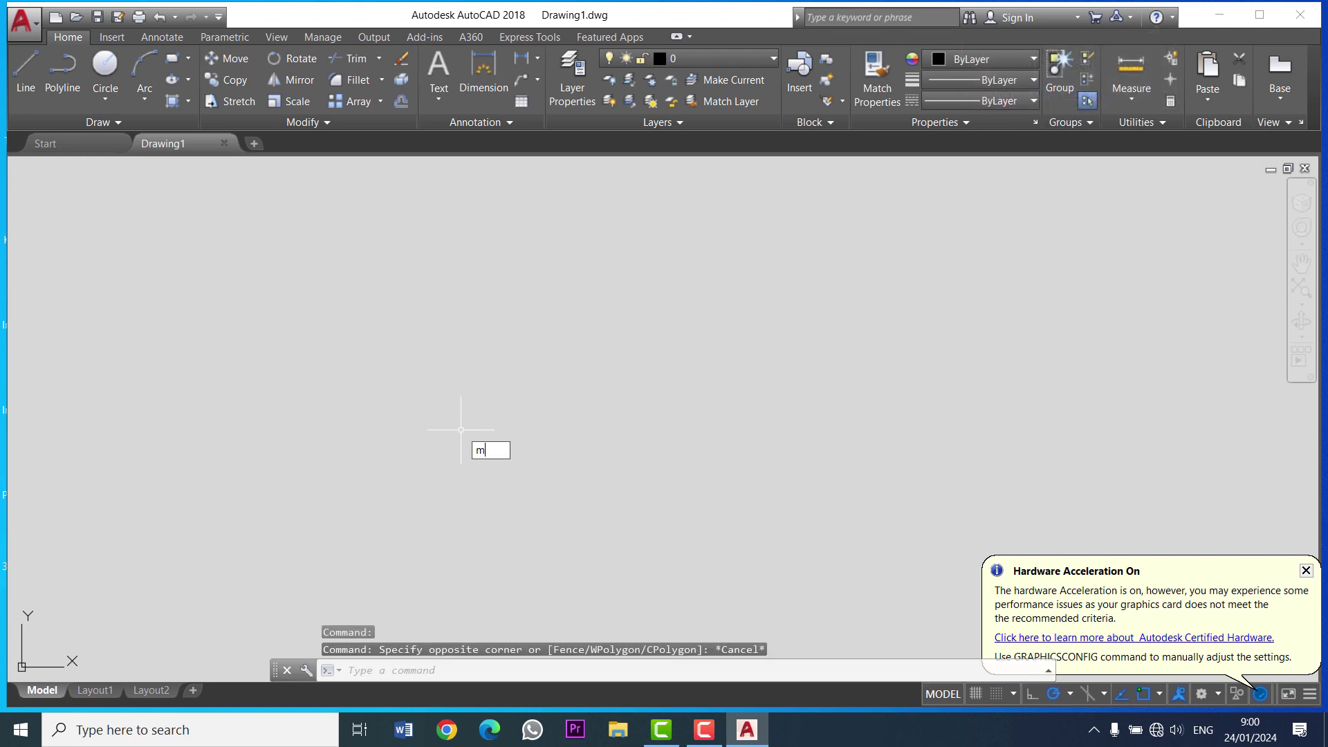
pyautogui.write('ove')
pyautogui.press('Escape')
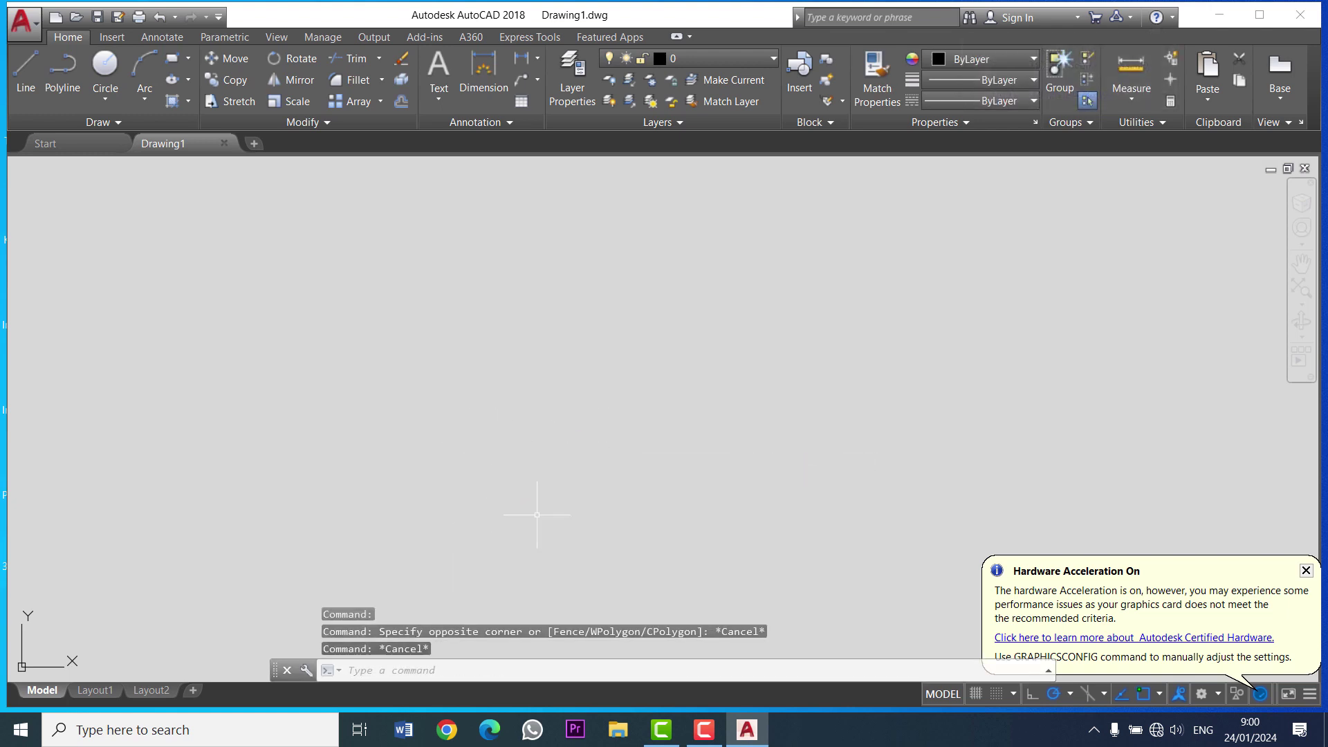
pyautogui.click(1306, 571)
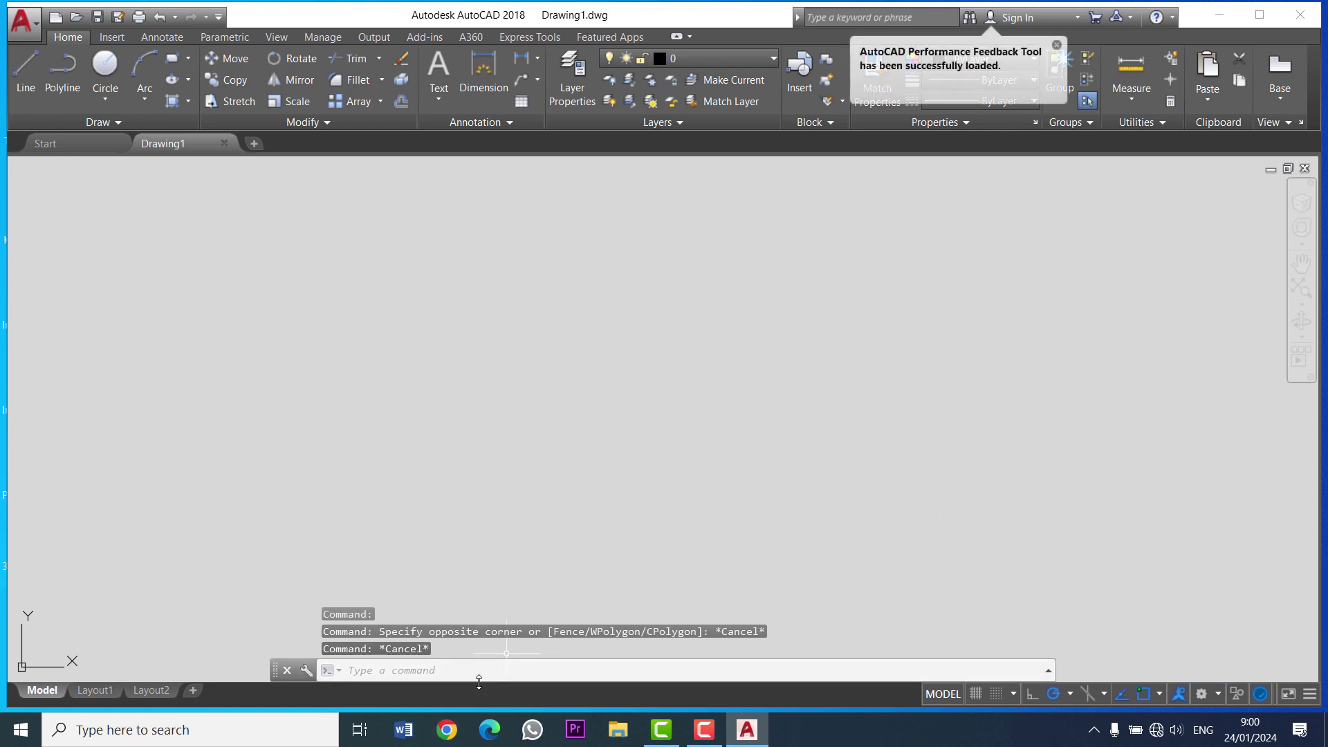
pyautogui.click(430, 670)
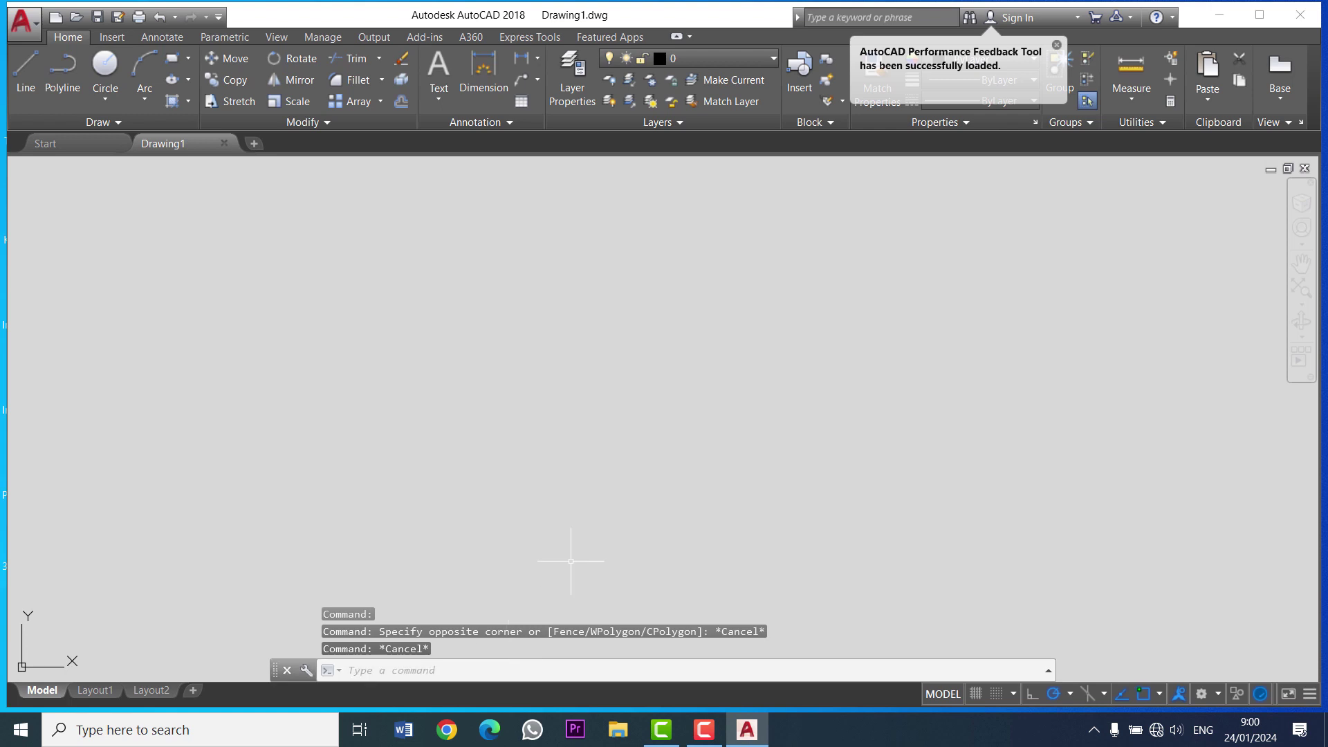